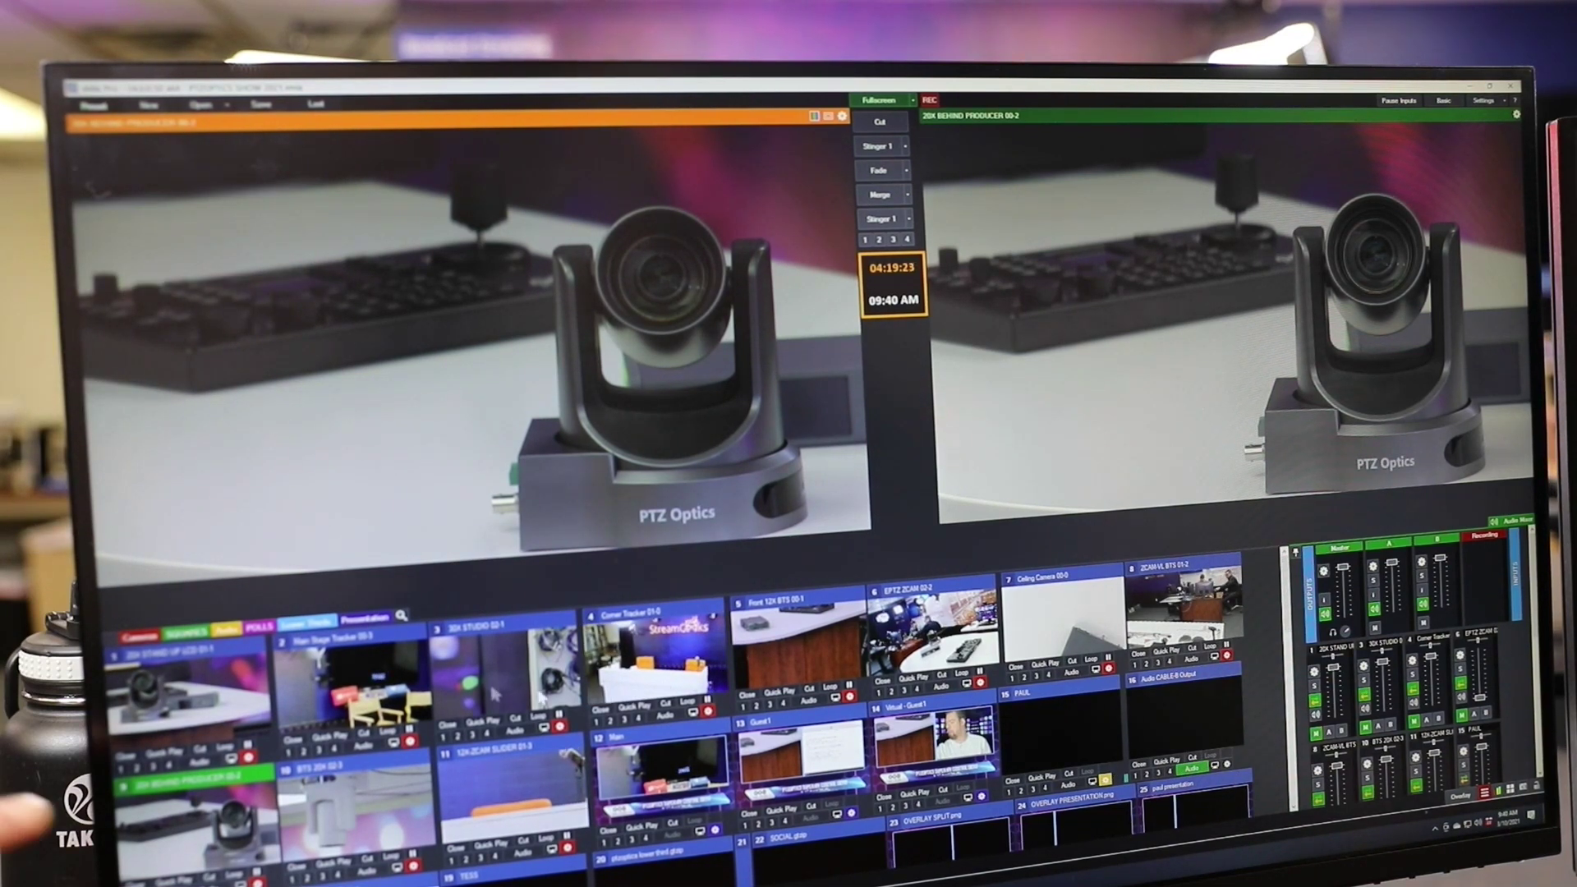
Open the 20X BEHIND PRODUCER 00-2 input's PTZ settings and move the window aside
double_click(185, 813)
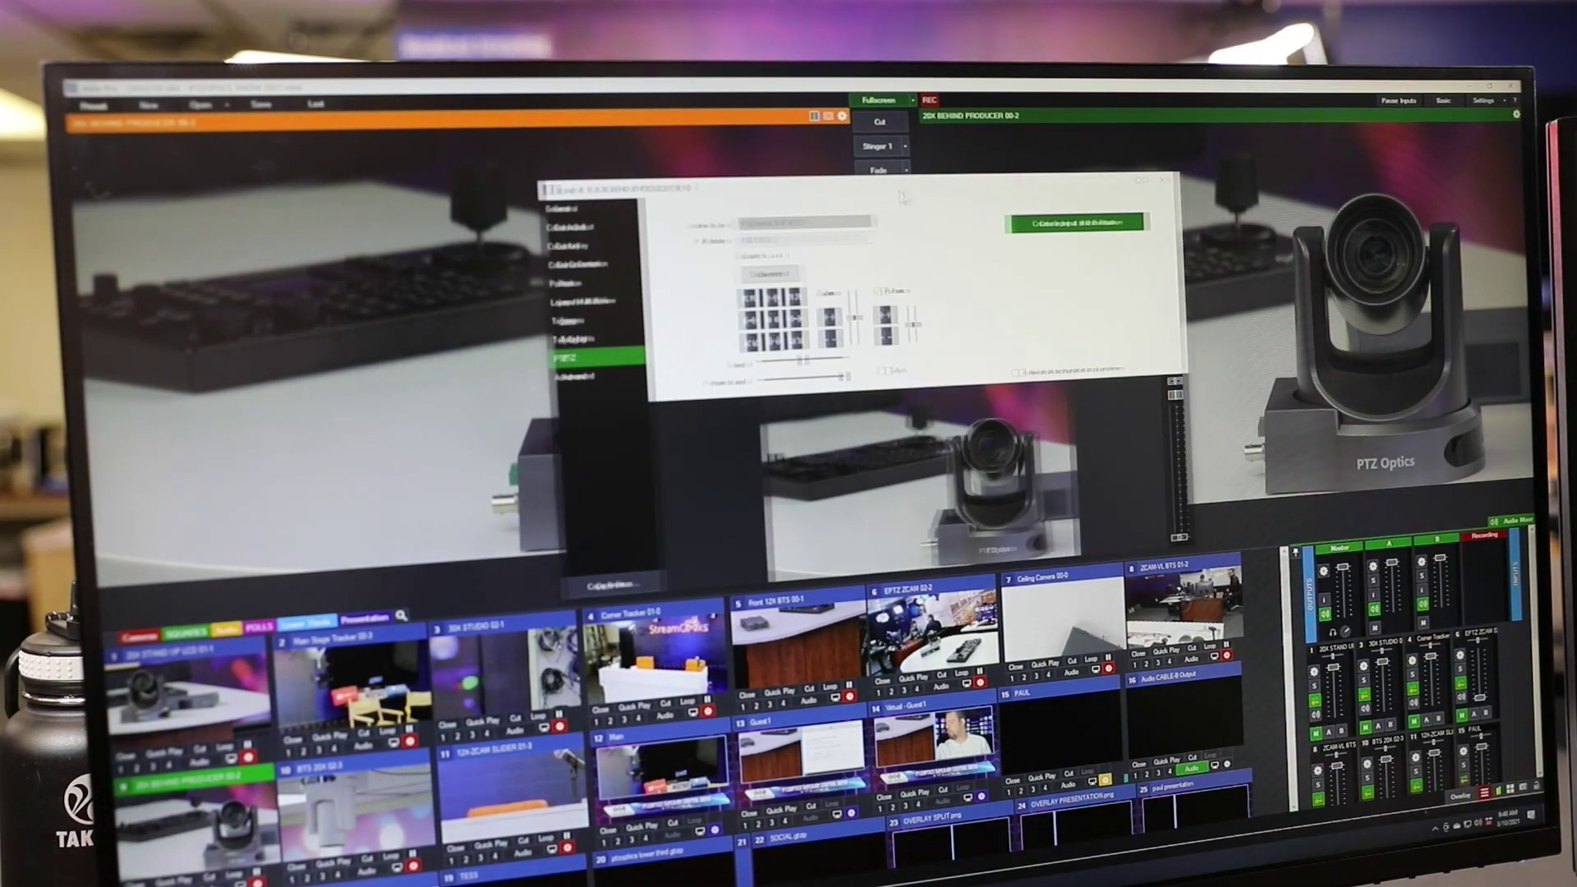
left_click_drag(920, 199, 885, 220)
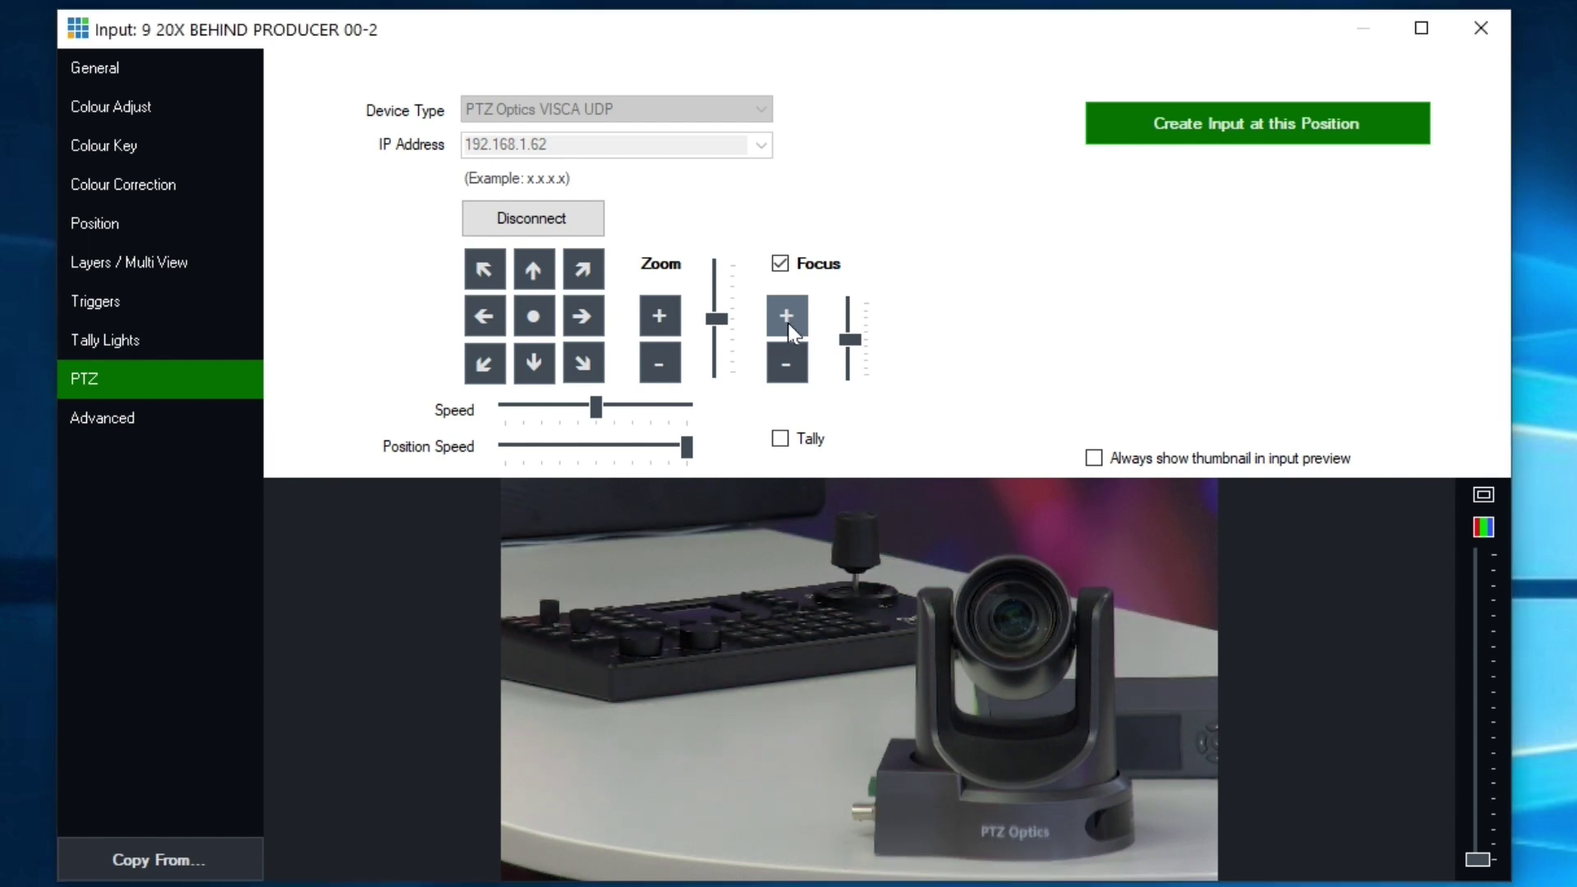
Blur the shot with Focus +, then sharpen the foreground PTZ camera with Focus −
left_click(787, 324)
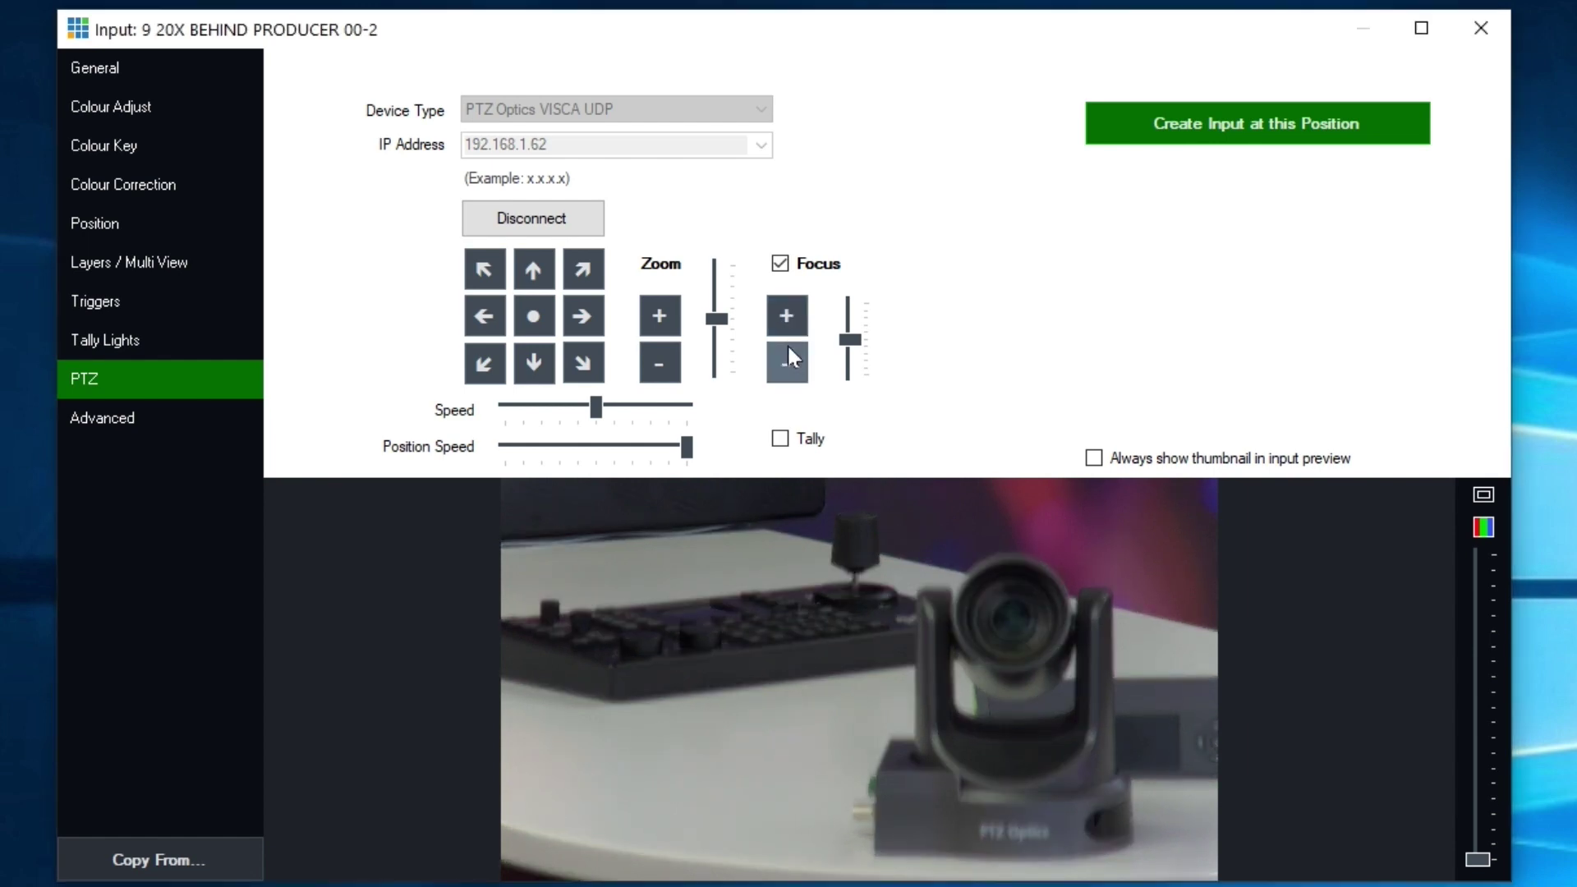
left_click(788, 361)
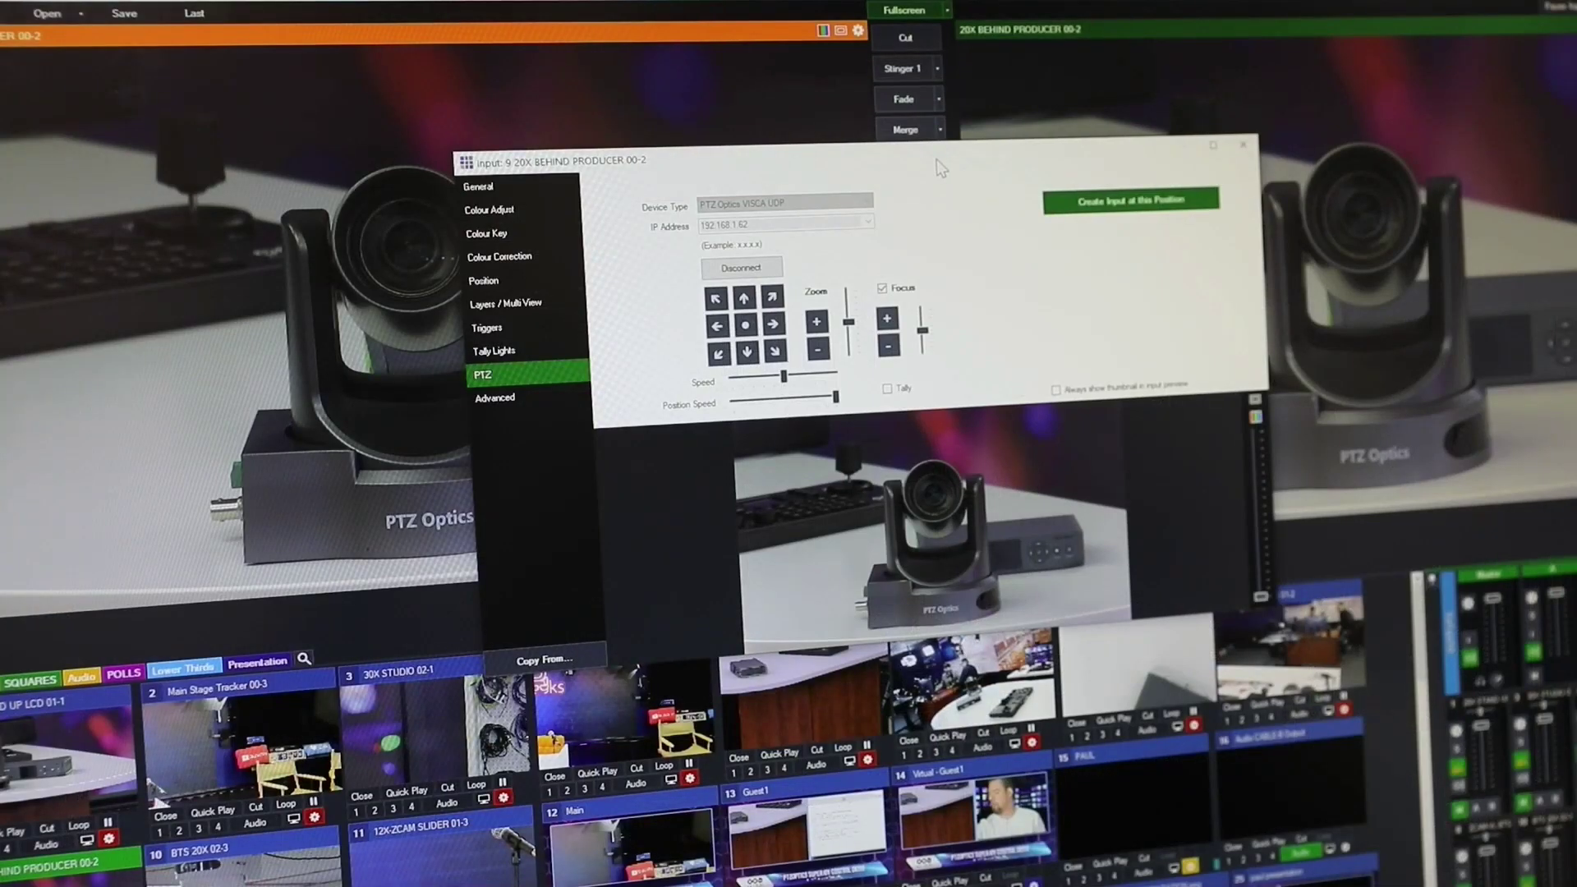
Reposition the settings window, defocus, zoom out to a wide studio shot, then zoom toward ON AIR
left_click_drag(937, 159, 905, 151)
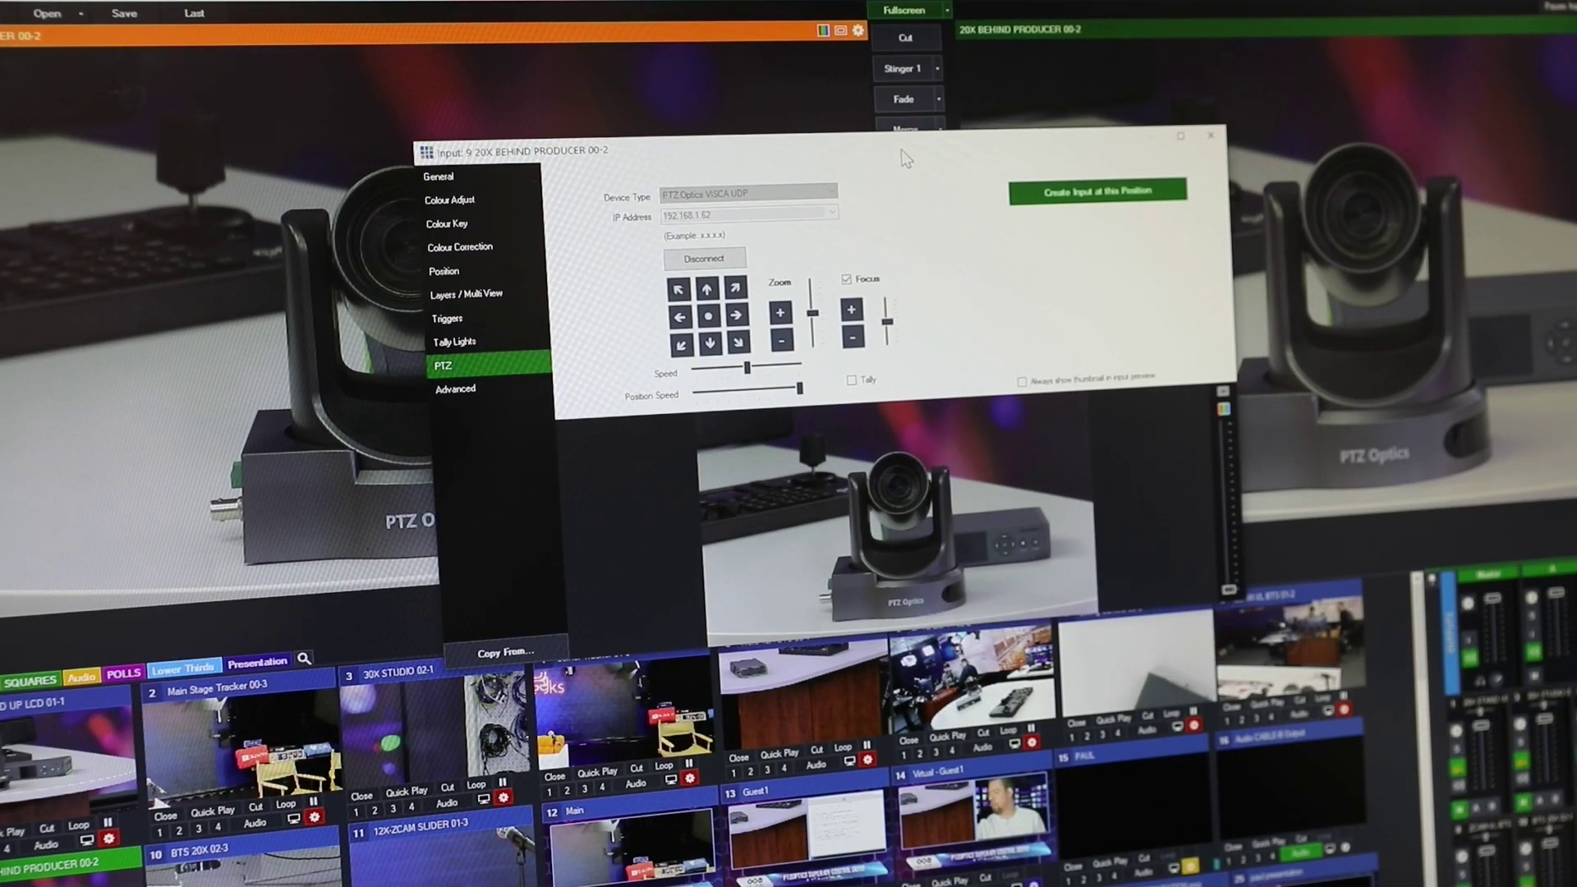
mouse_move(907, 156)
left_mouse_down()
mouse_move(931, 156)
mouse_move(903, 95)
left_mouse_up()
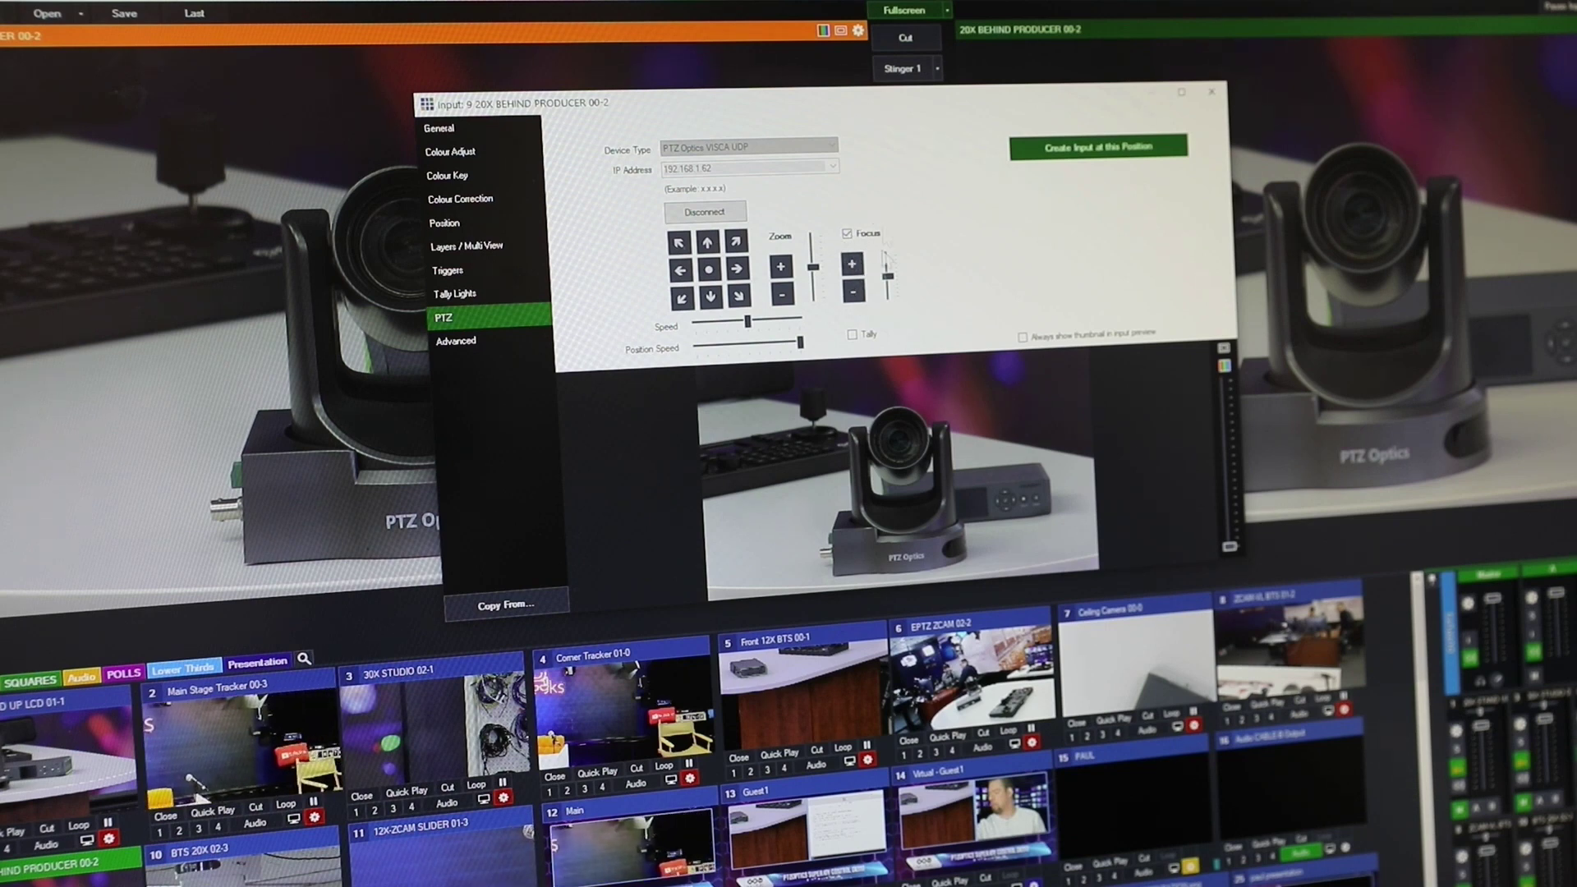
left_click(853, 293)
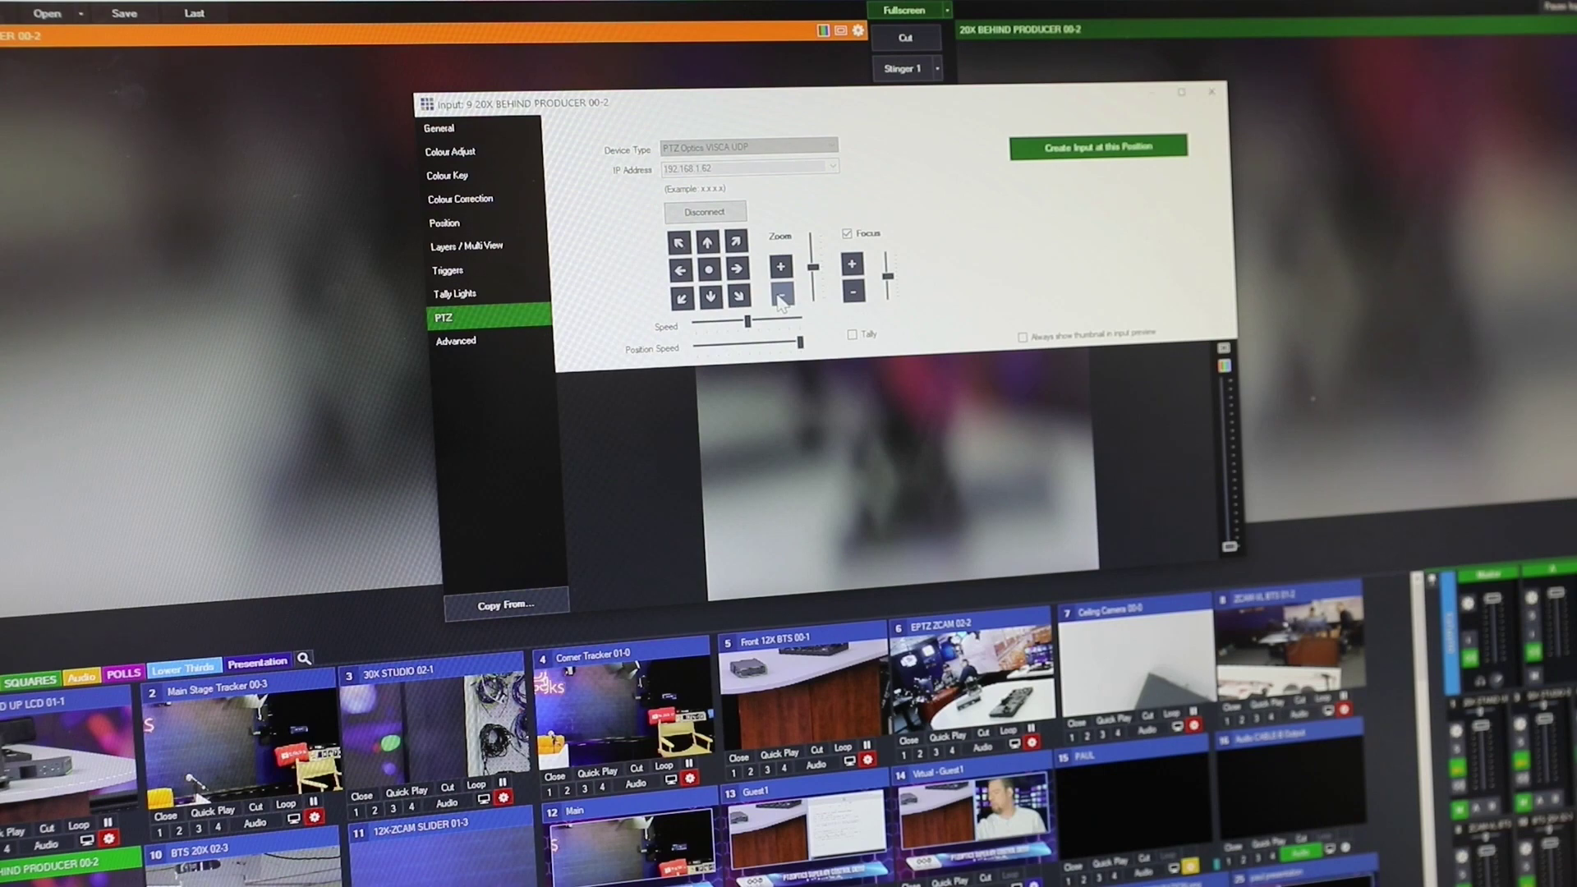
left_click(781, 300)
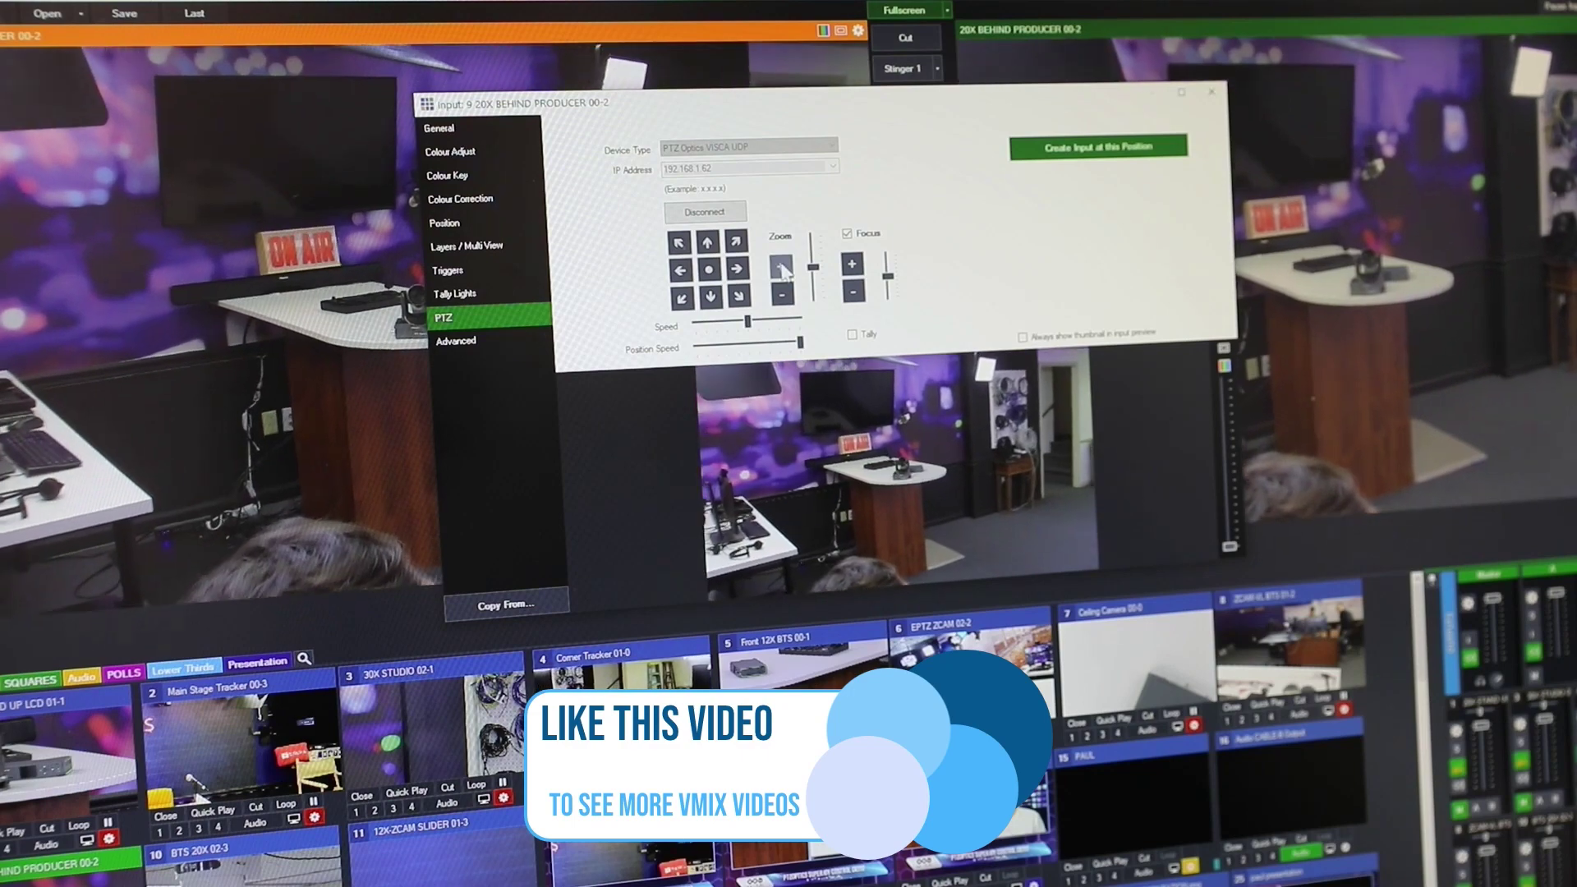
left_click(783, 264)
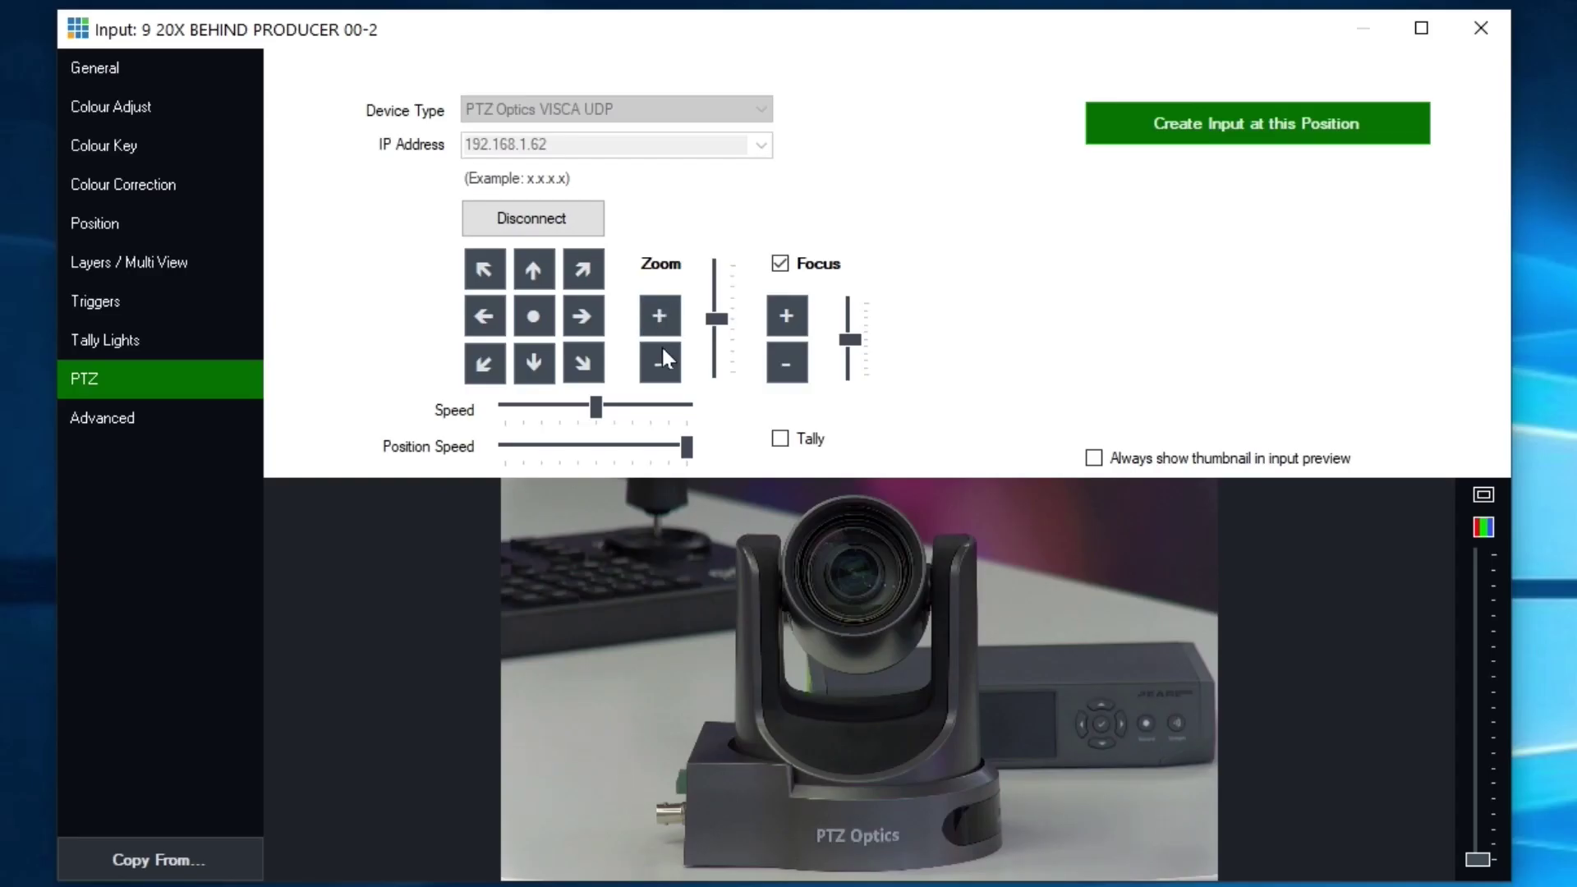
Defocus, hold Zoom − until the wider shot sharpens, then hold Zoom + for a close-up
left_click(784, 358)
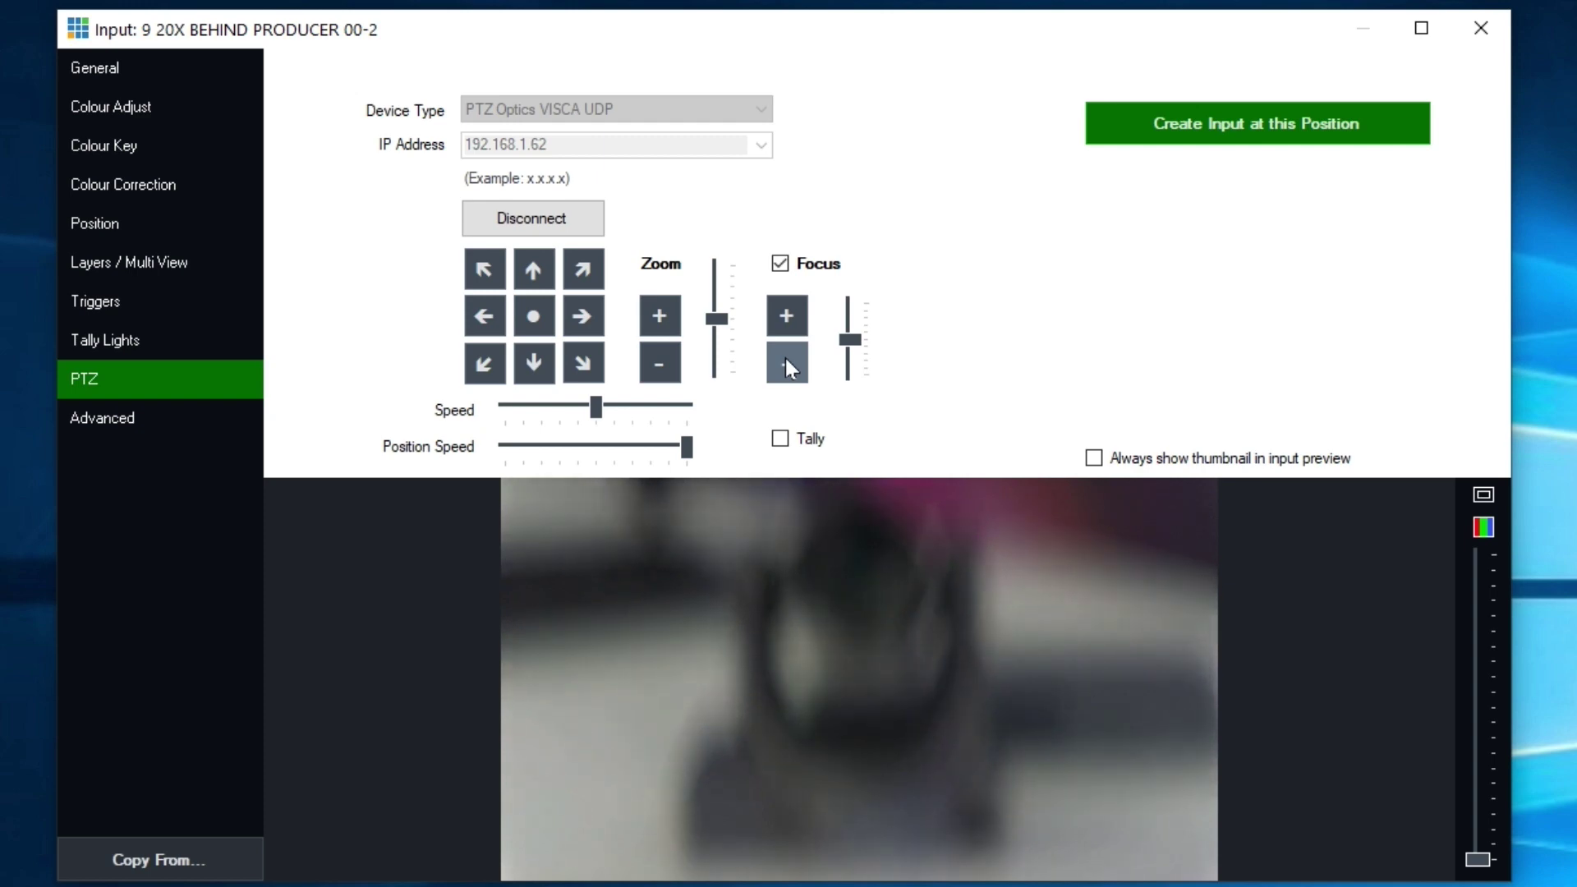
left_click_drag(670, 365, 670, 366)
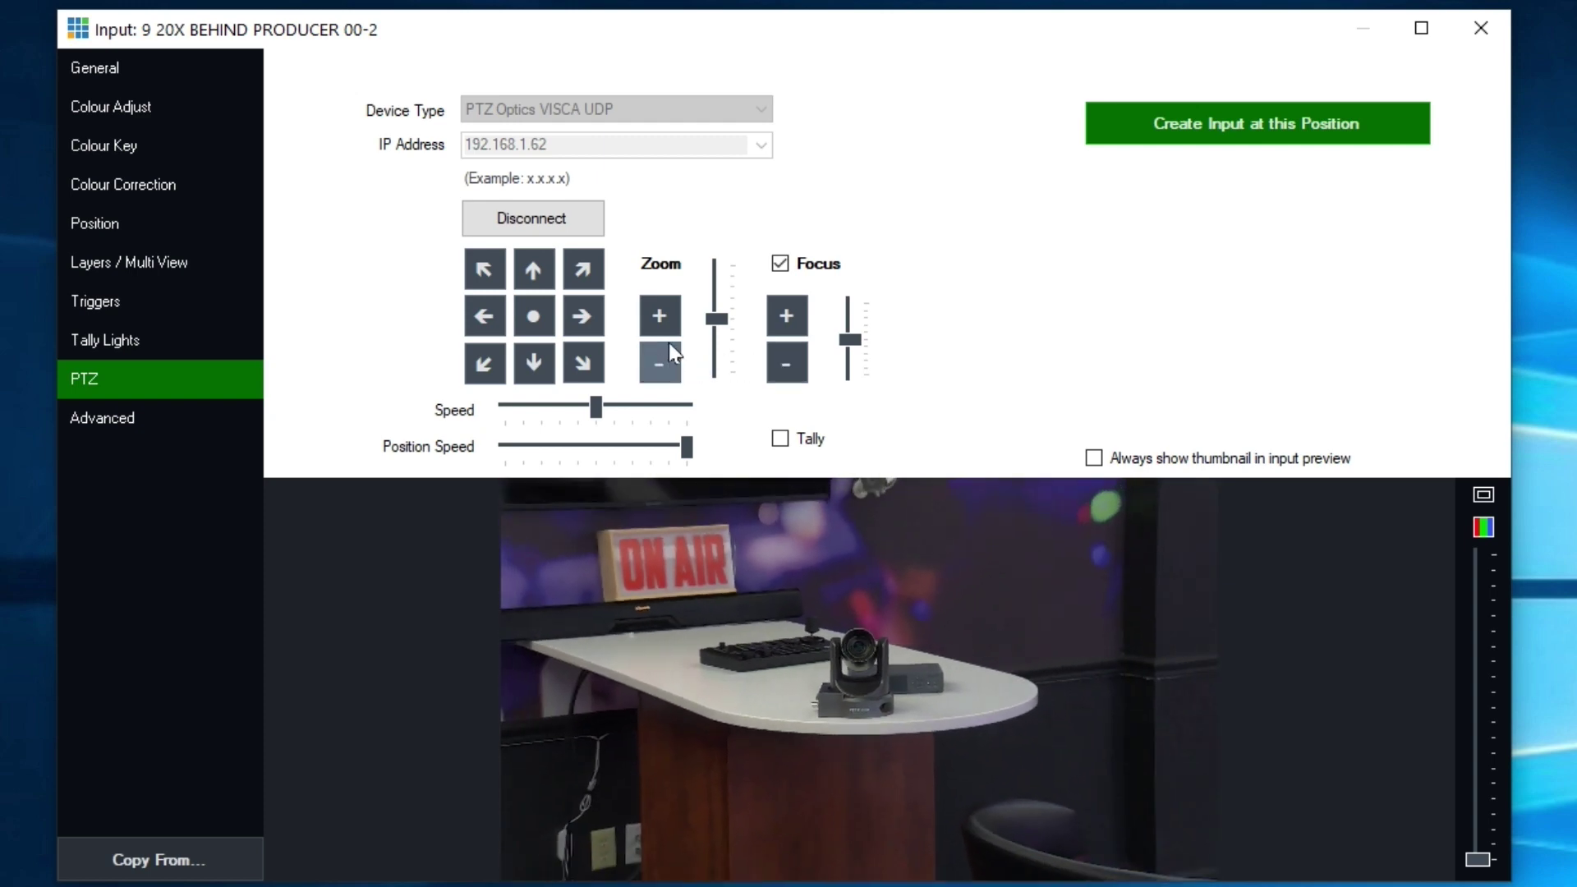
left_click_drag(667, 316, 666, 319)
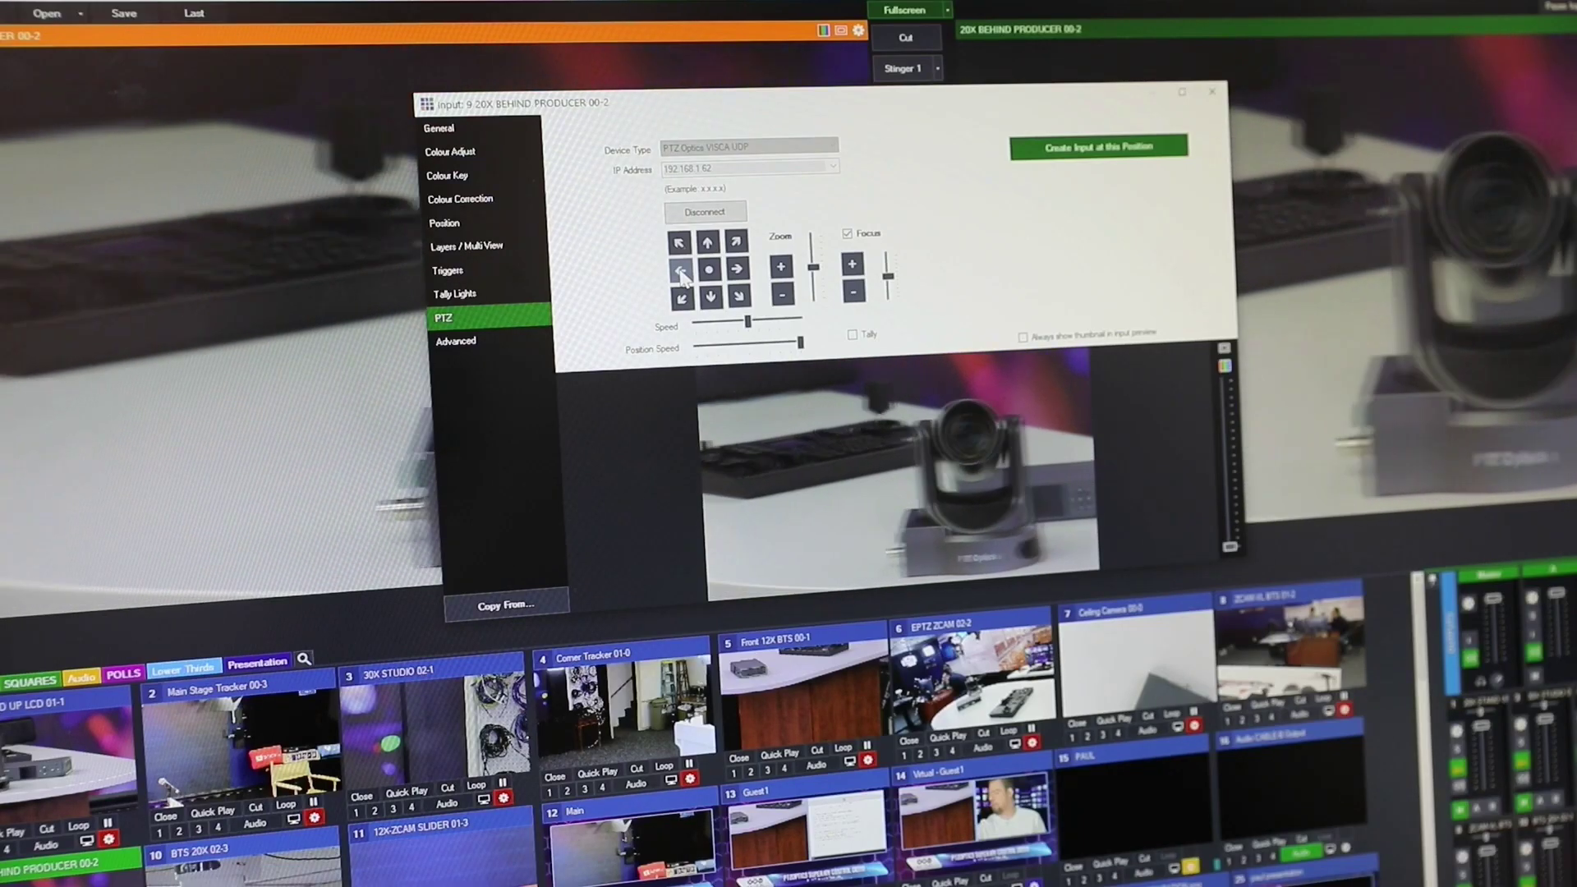
Tilt up, zoom in slightly, and focus on the foreground PTZ camera and joystick
left_click(709, 243)
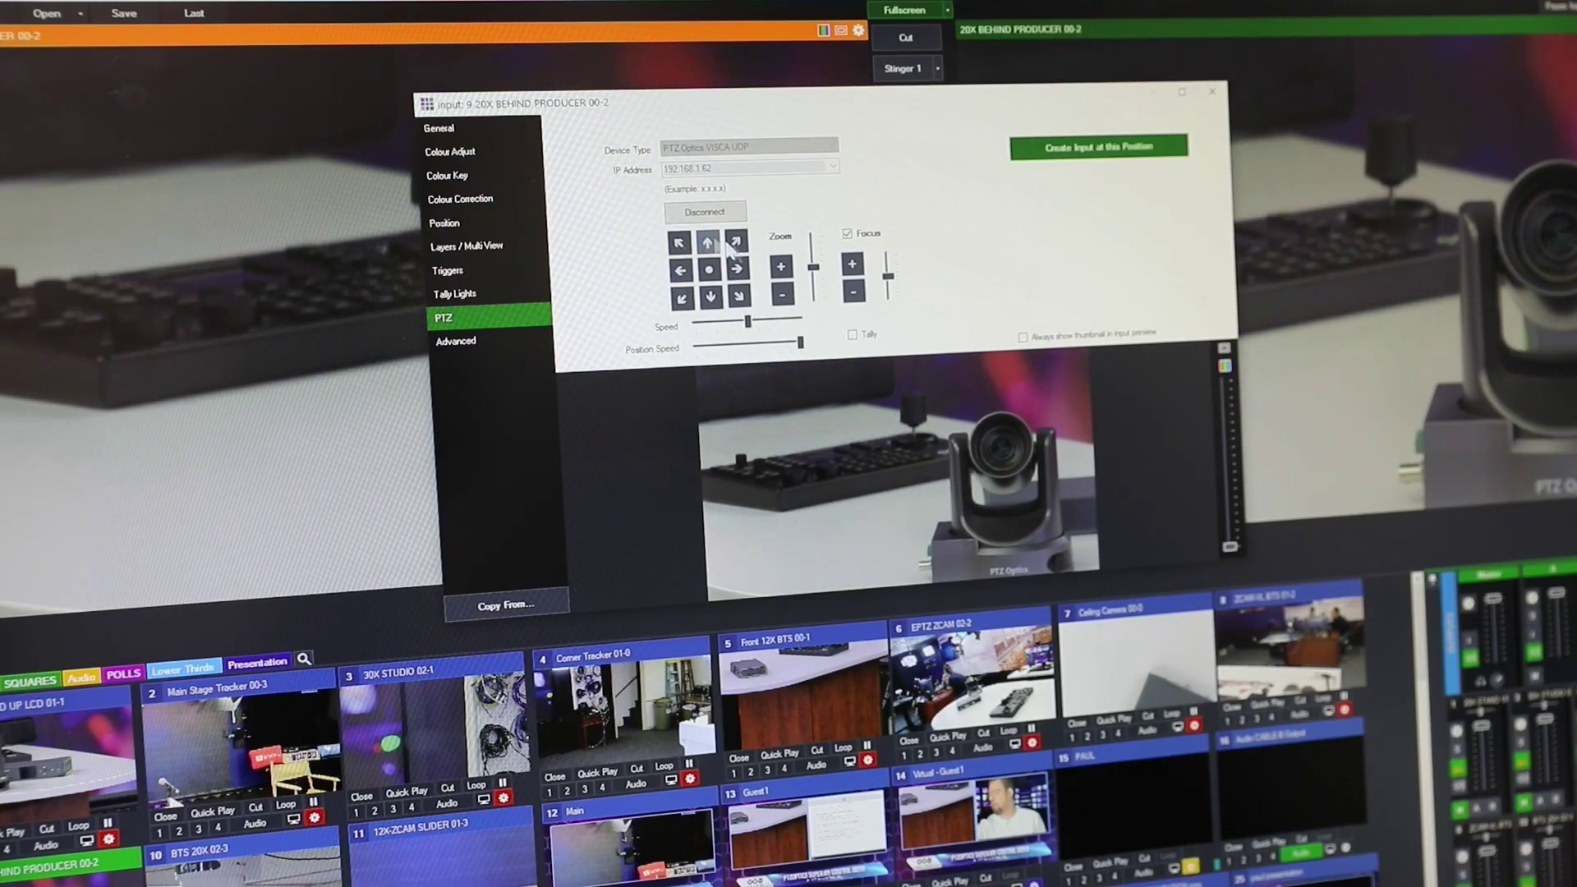
left_click(783, 266)
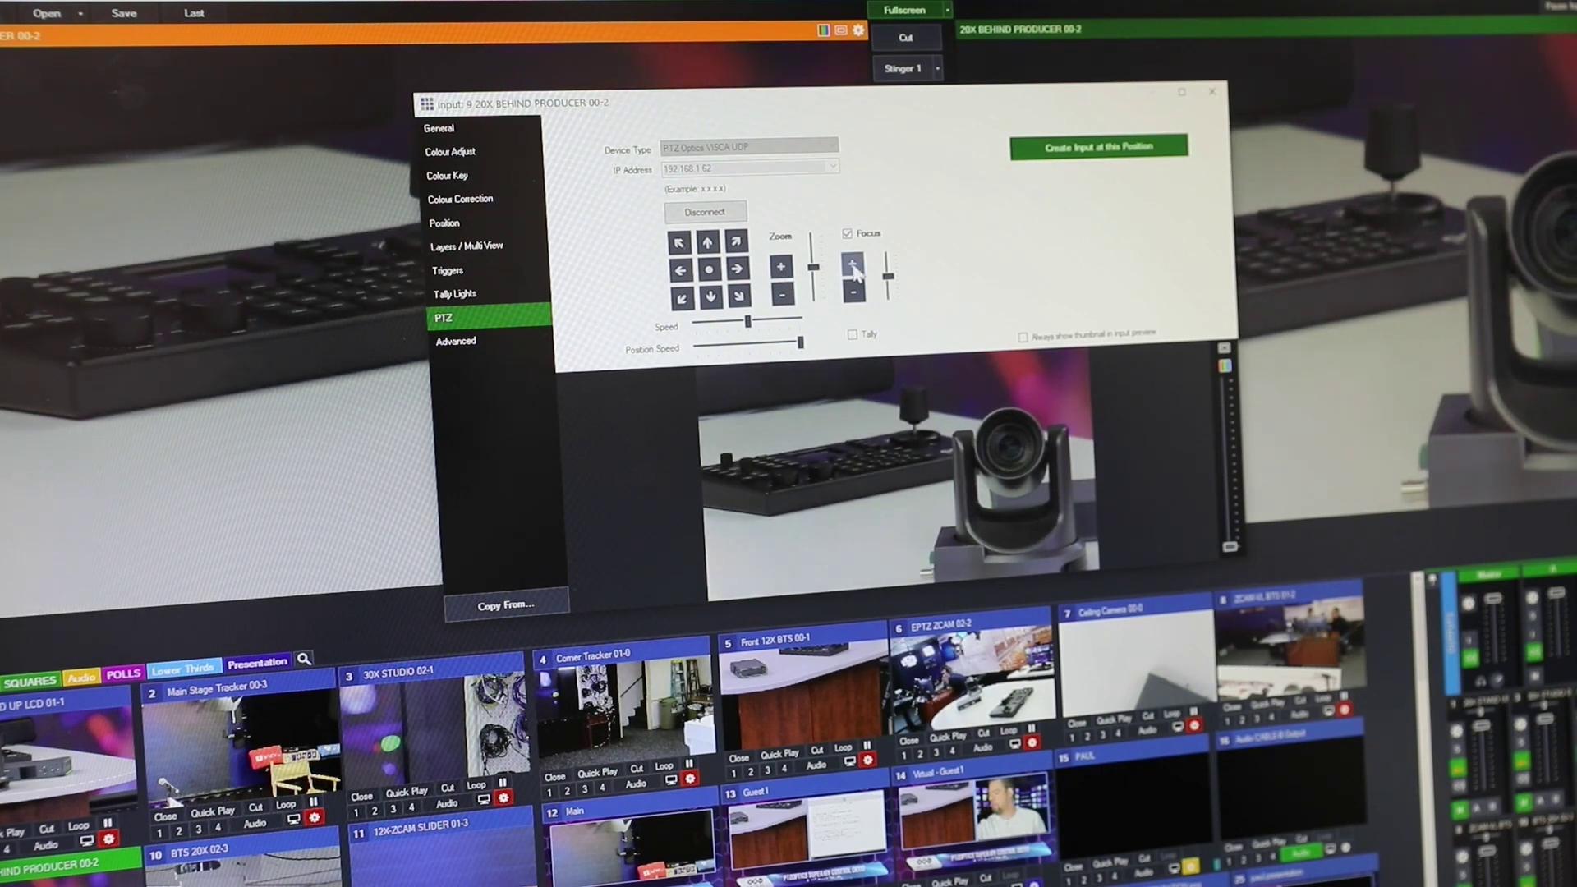
left_click(854, 267)
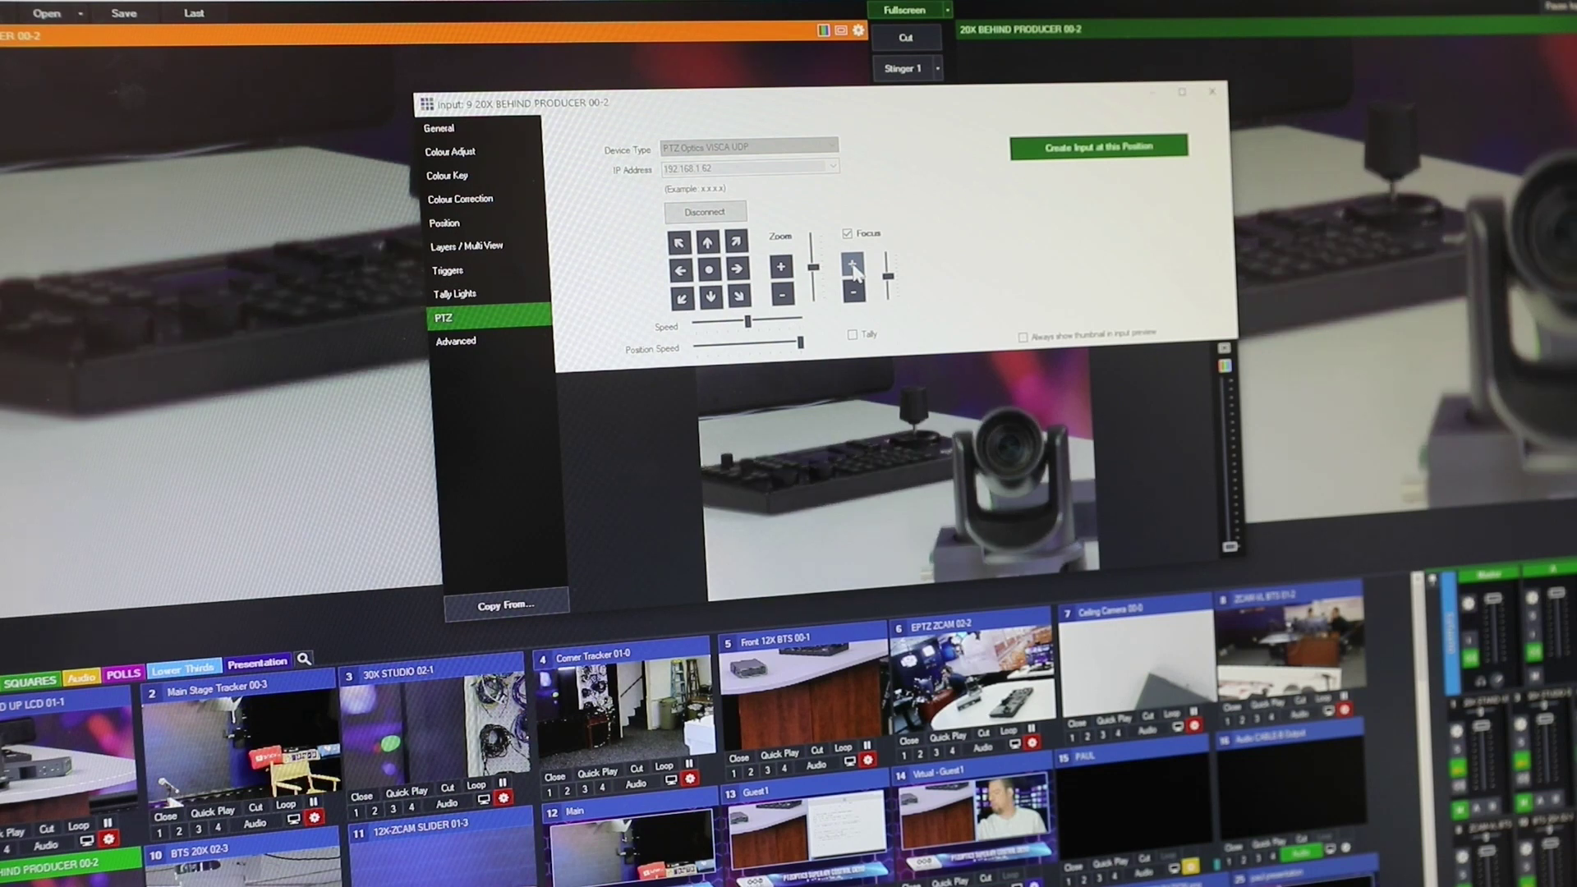